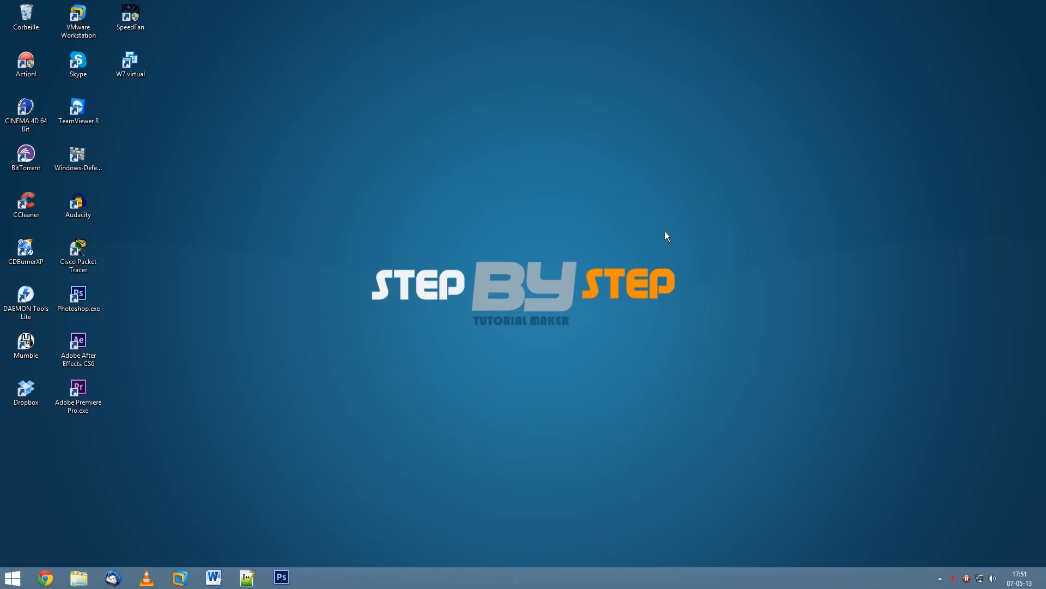
left_click(10, 585)
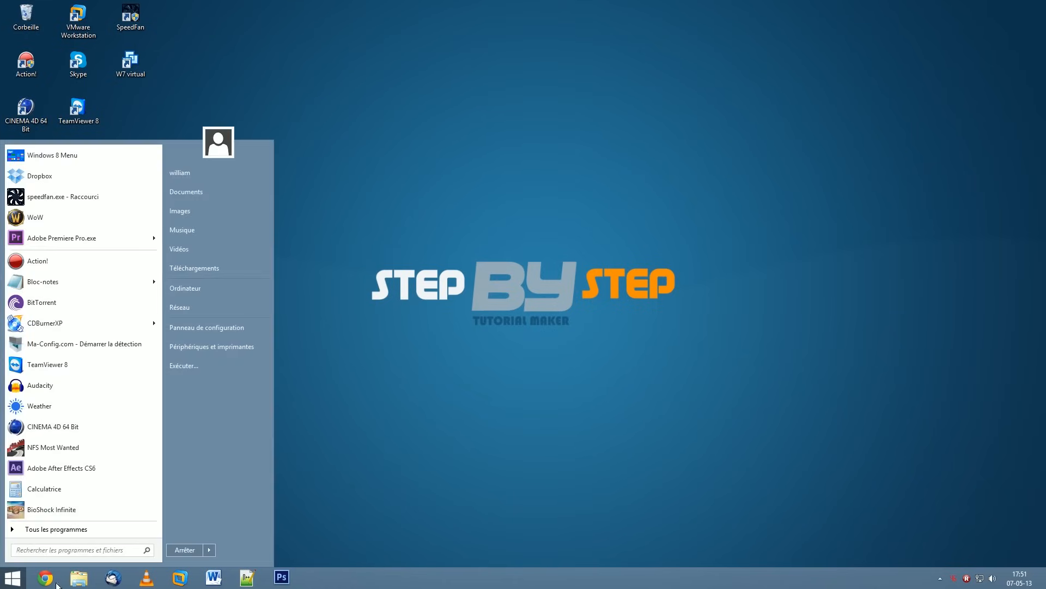
left_click(190, 327)
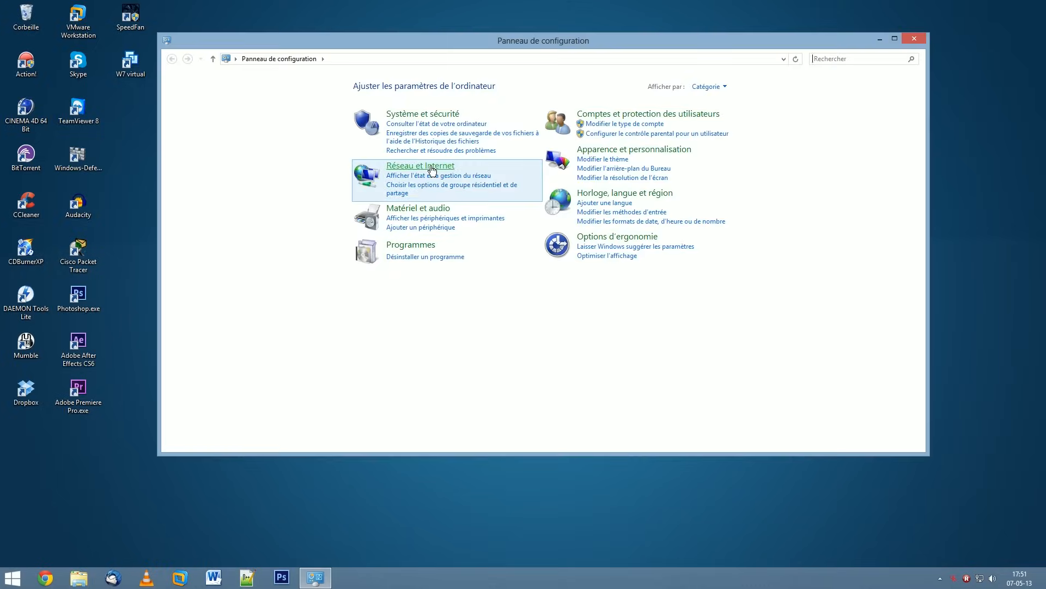
left_click(451, 163)
left_click(375, 87)
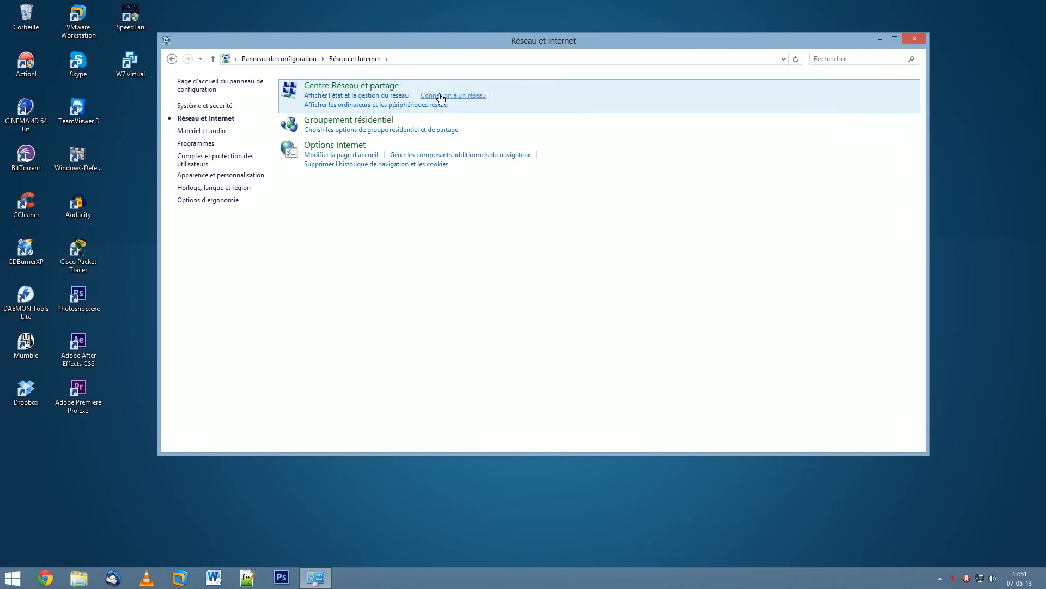
left_click(917, 37)
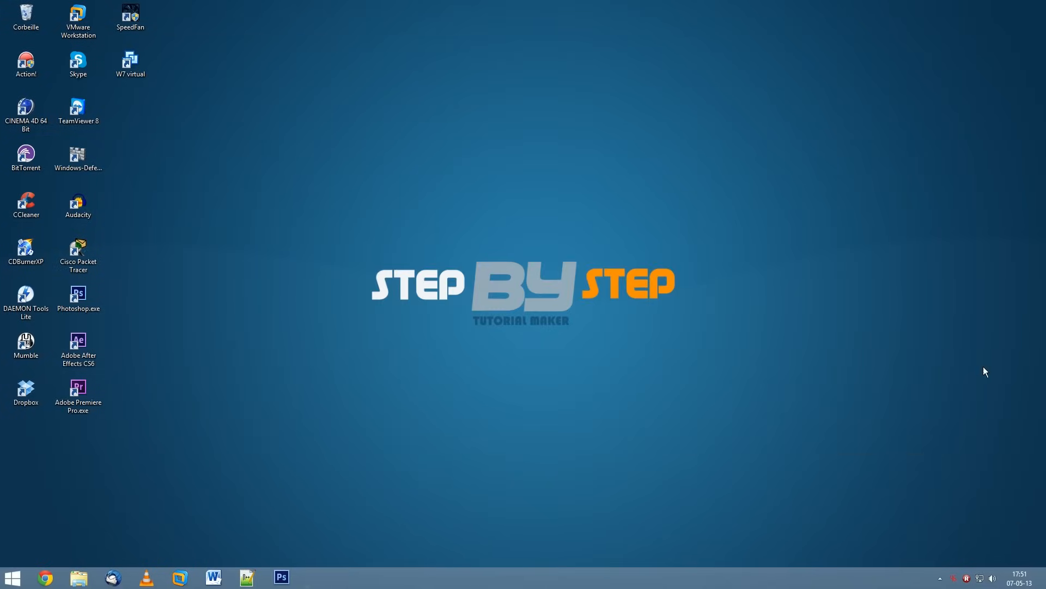
Open the status of the Ethernet connection from the Centre Réseau et partage
right_click(983, 581)
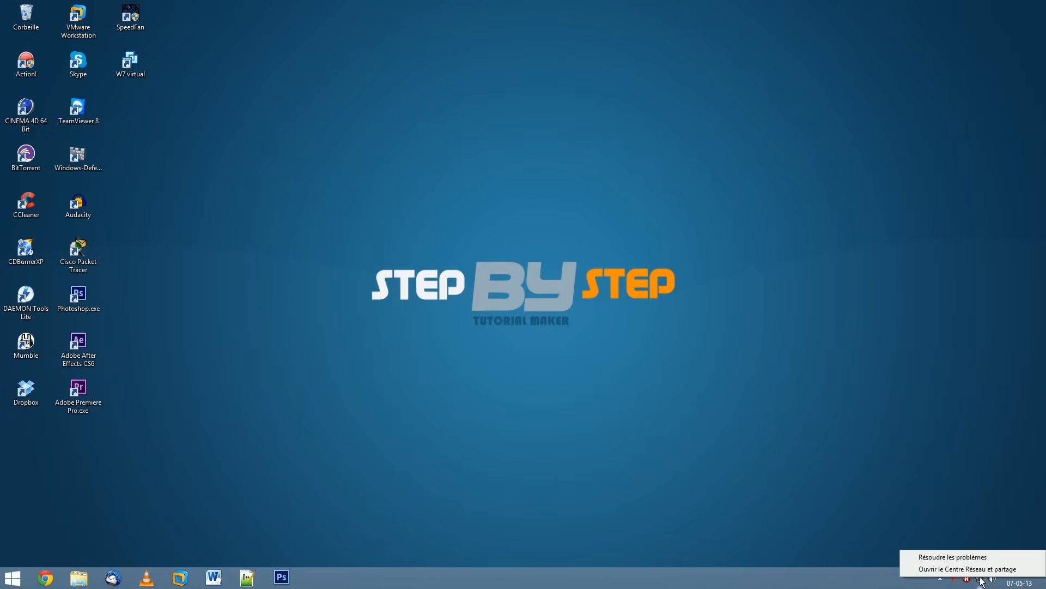
left_click(959, 569)
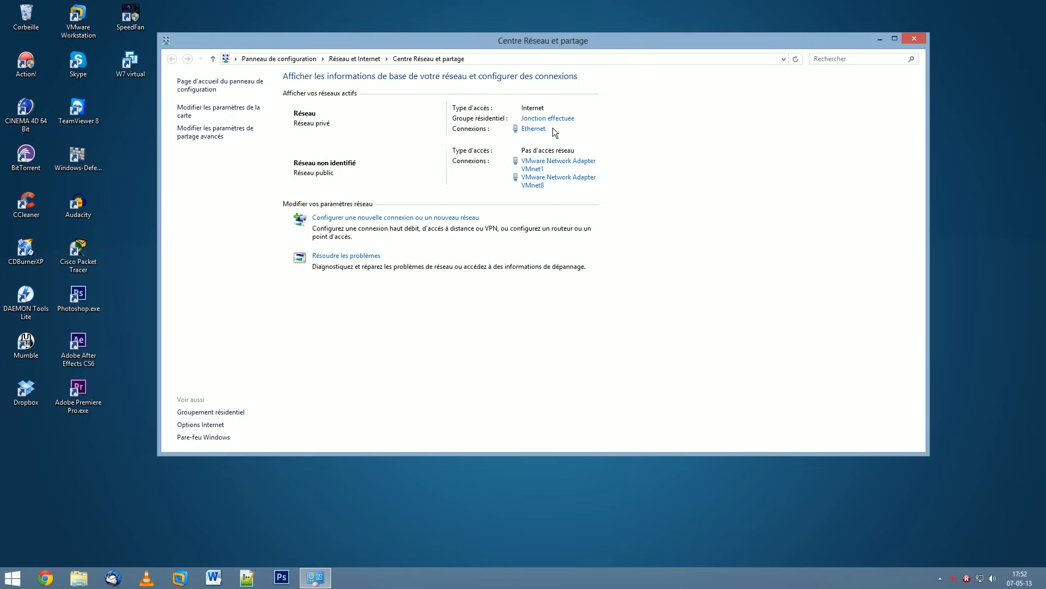
left_click(537, 131)
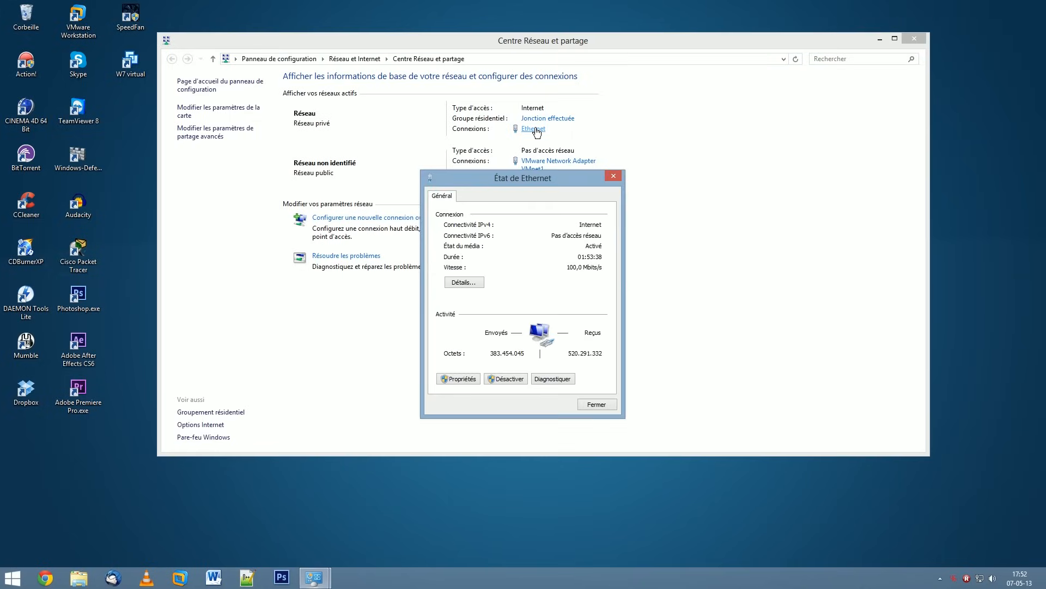
left_click_drag(544, 179, 556, 96)
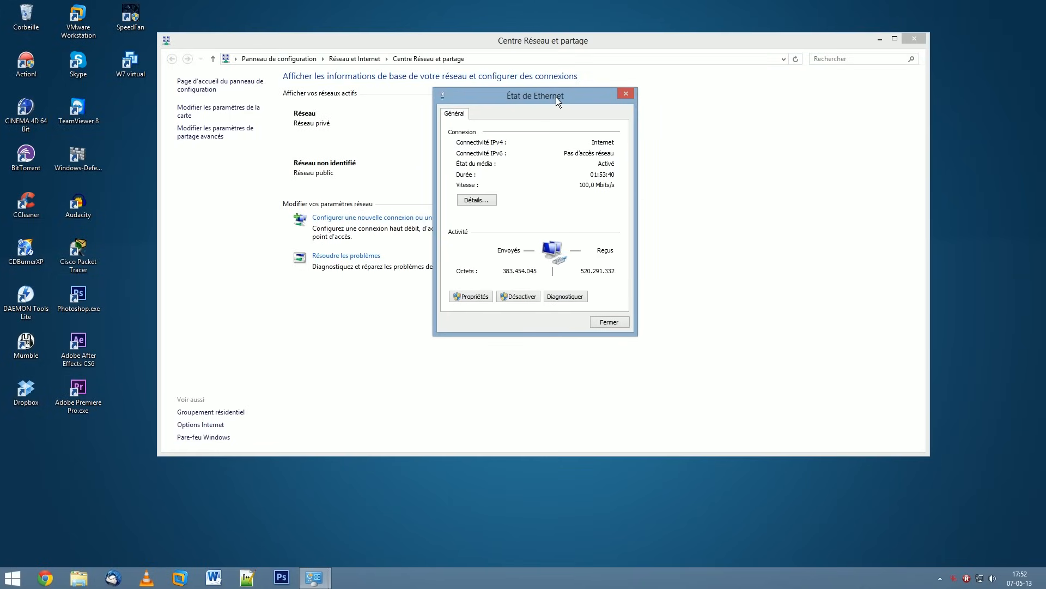
left_click(471, 297)
left_click(534, 231)
scroll(535, 235, "down", 1)
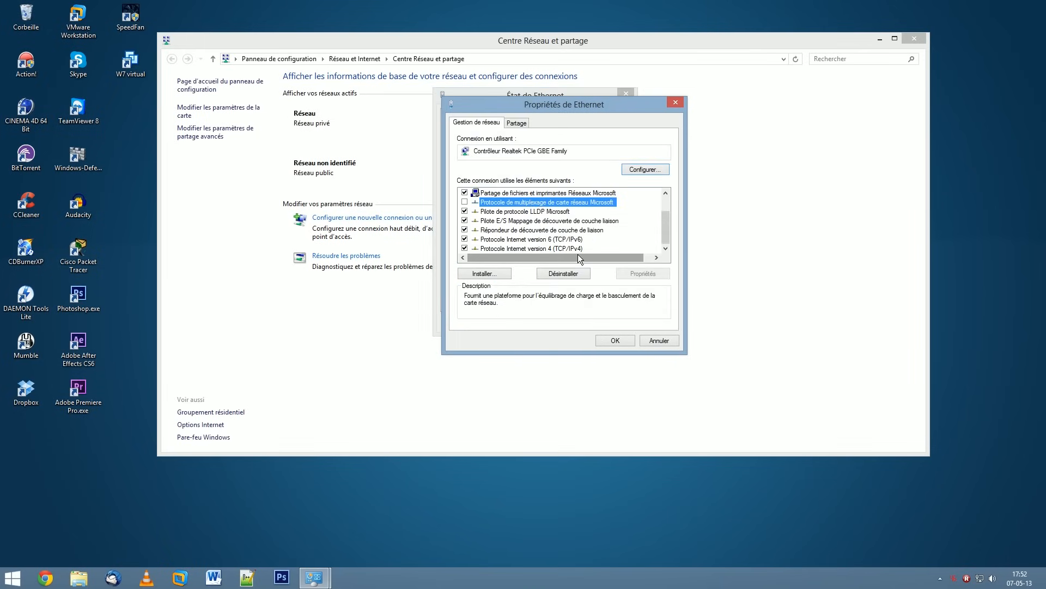
left_click(518, 248)
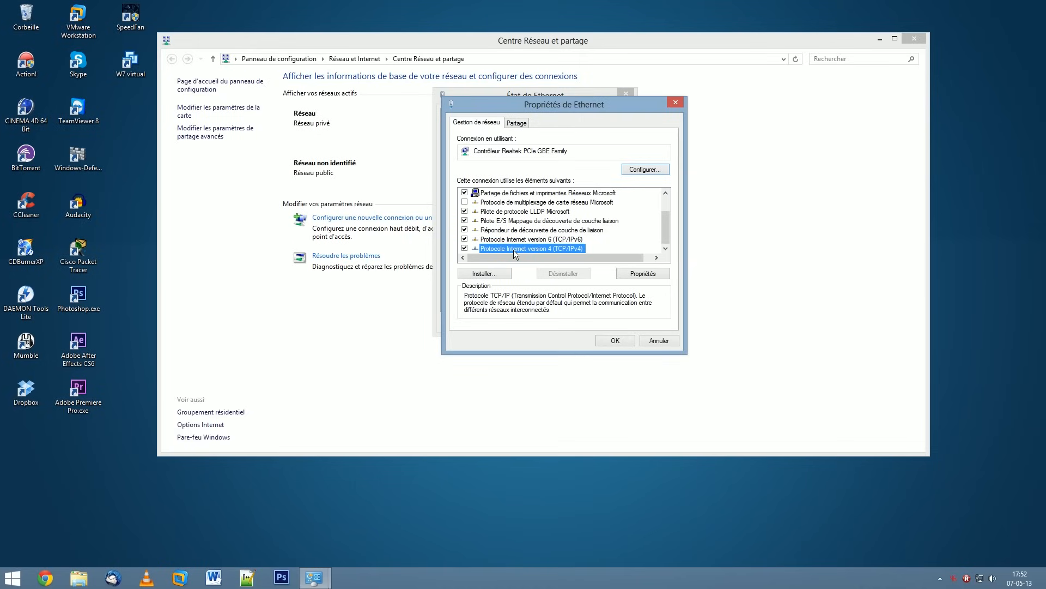
double_click(569, 247)
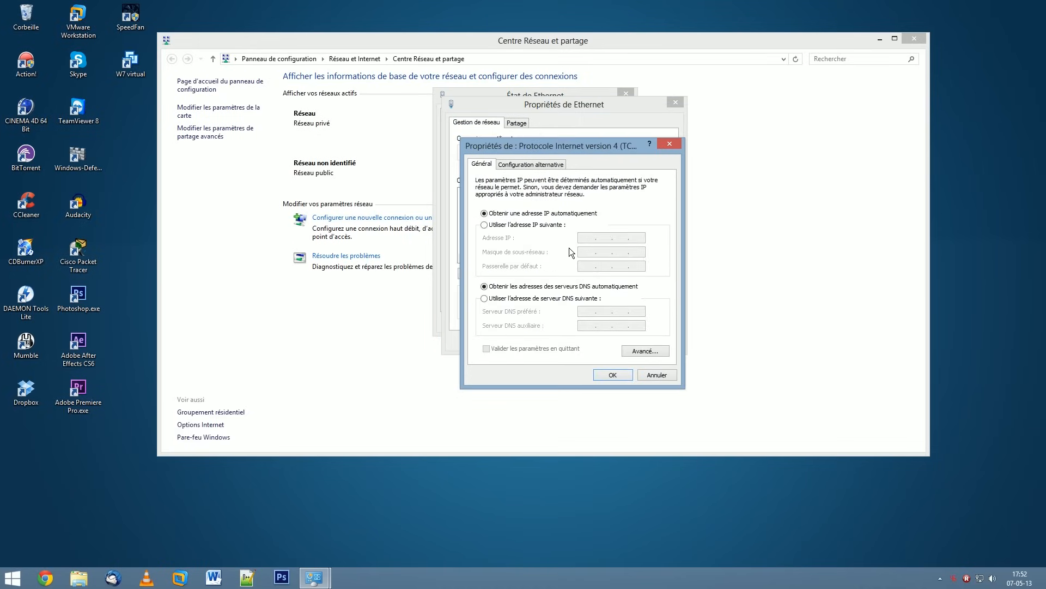
left_click(667, 145)
left_click(674, 103)
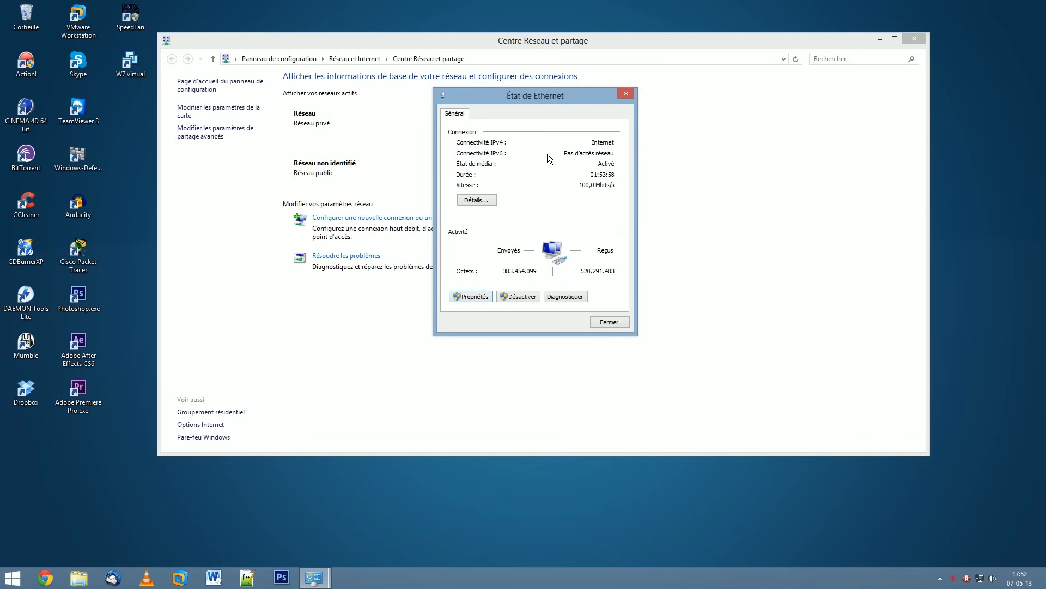
Open the Ethernet connection's properties for Protocole Internet version 4 (TCP/IPv4)
left_click(472, 299)
scroll(564, 223, "down", 1)
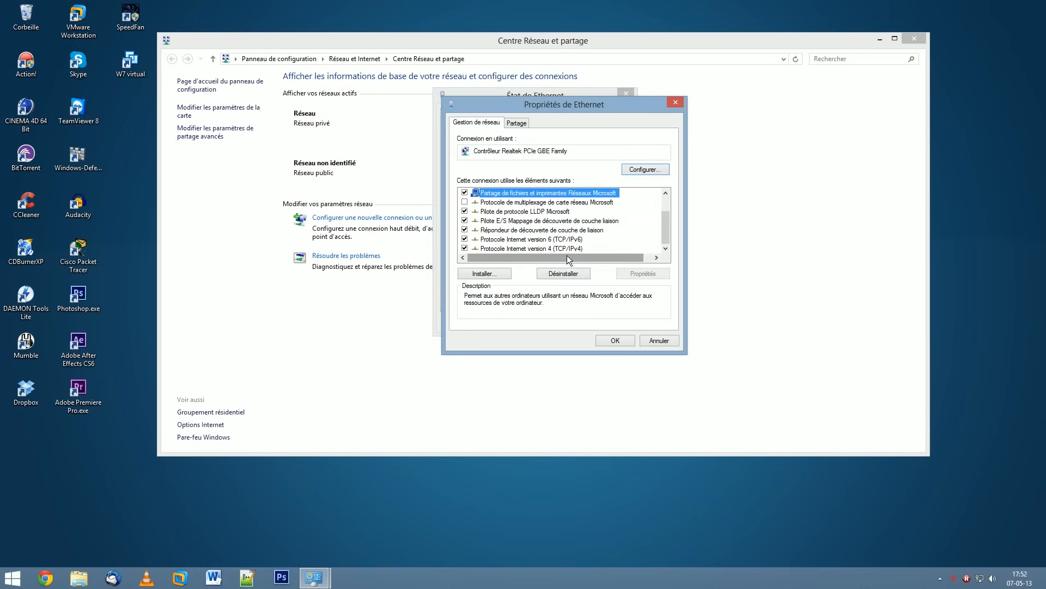
double_click(529, 248)
left_click_drag(607, 145, 587, 135)
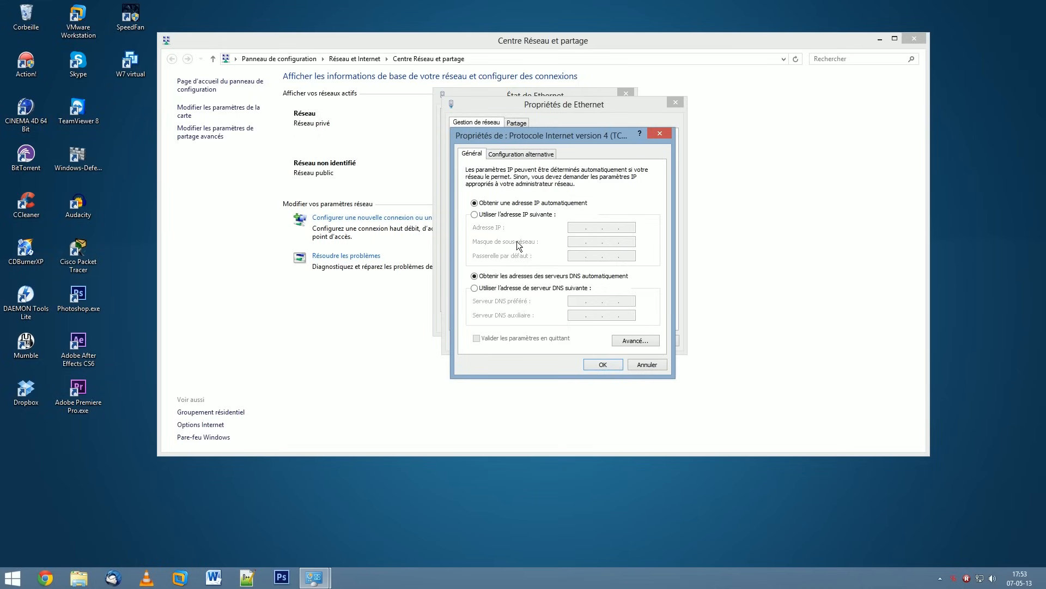
Switch to a manual IP address and enter 192.168.1.2, subnet mask 255.255.255.0 and default gateway 192.168.1.1
left_click(497, 216)
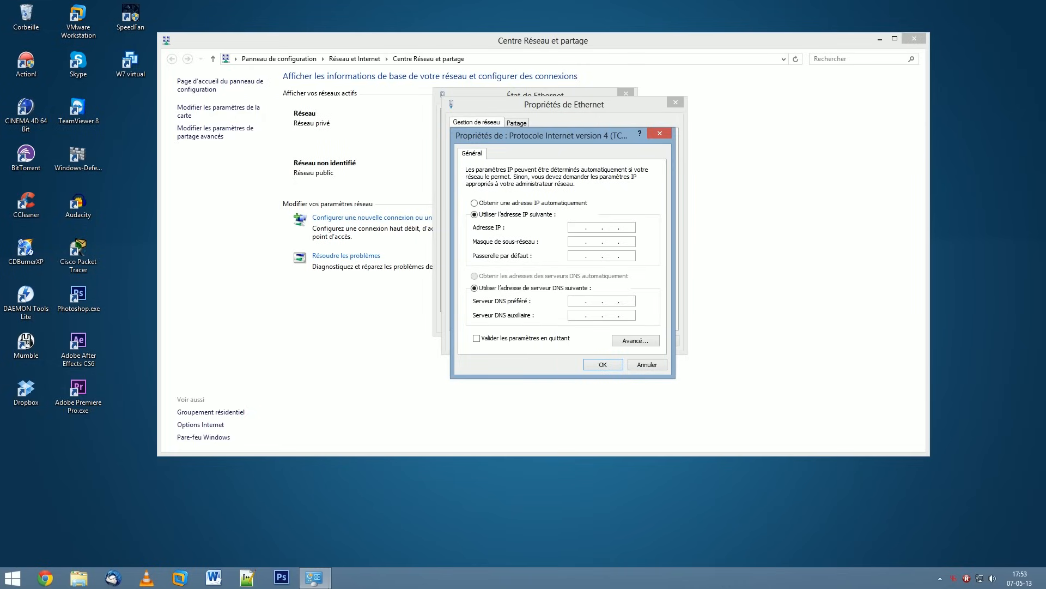
type("192 . 168 . 1 . 2")
left_click(584, 245)
left_click(597, 255)
type("192 . 168")
type("1")
left_click(626, 242)
left_click(629, 227)
double_click(627, 256)
Set the preferred DNS server to 8.8.4.4 and the auxiliary DNS server to 8.8.8.8
left_click(483, 290)
type("8")
type("8")
type("8")
type("8")
left_click(576, 316)
type("8.8.")
left_click_drag(630, 315, 620, 315)
left_click(631, 304)
key("BackSpace")
type("4.4")
left_click(616, 300)
key("BackSpace")
key("BackSpace")
type("8")
left_click(631, 317)
key("BackSpace")
type("8")
Apply the IPv4 and Ethernet property changes and close all the network windows
left_click(610, 365)
left_click(615, 343)
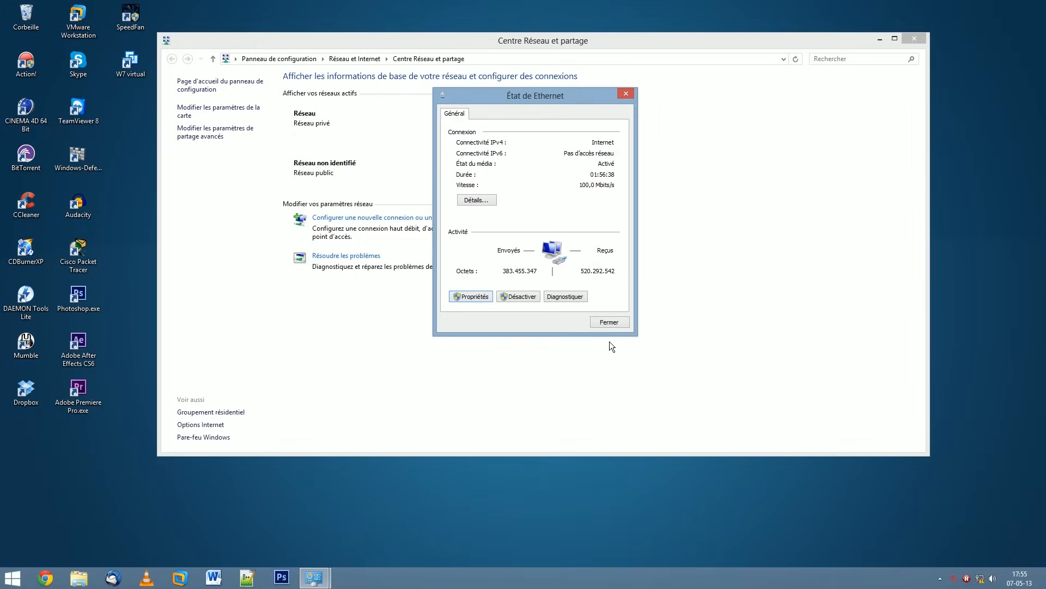
left_click(606, 322)
left_click(914, 38)
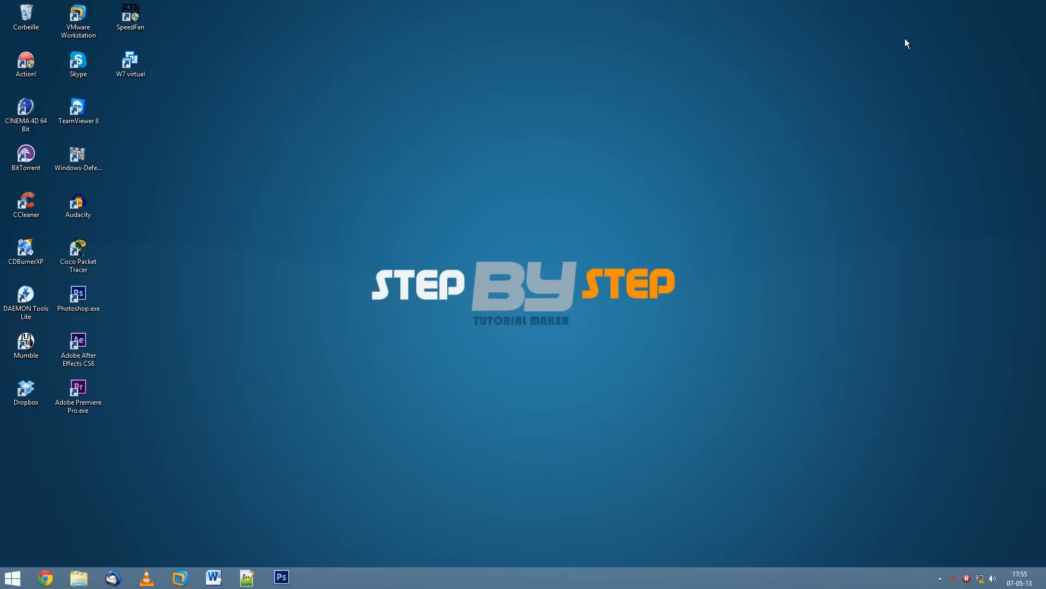
Check the Ethernet adapter's IP and DNS configuration by running ipconfig /all in a Command Prompt, and close it
left_click(4, 577)
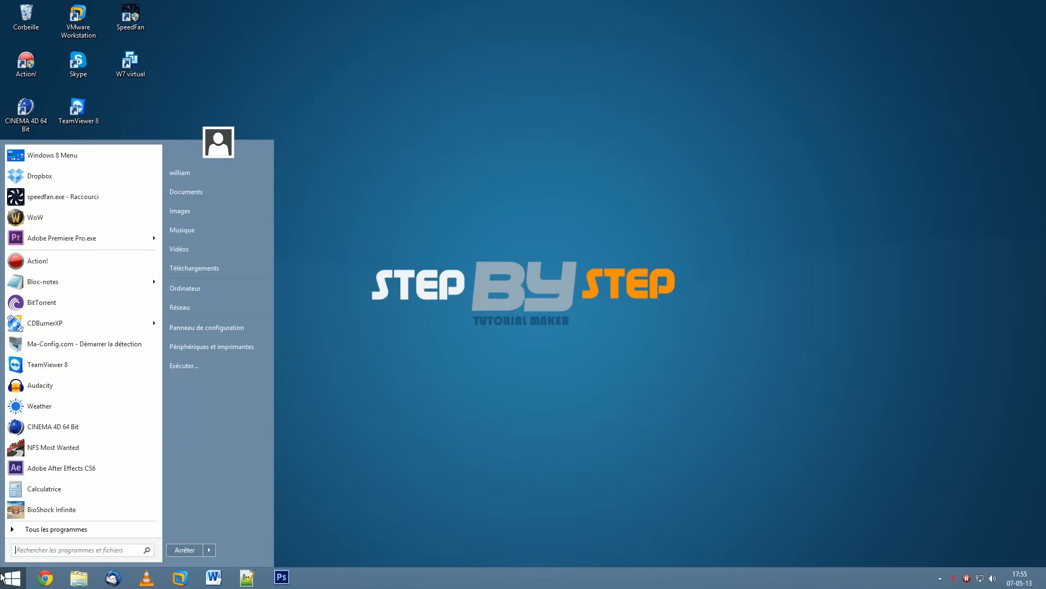
type("cmd")
key("Return")
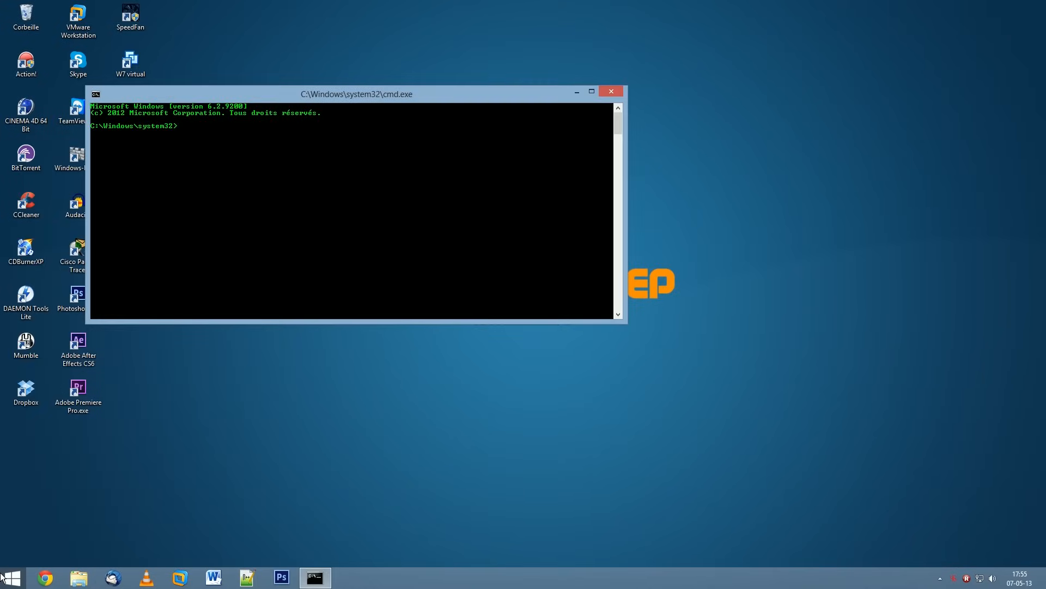
type("ipconfig / all")
type("ll")
key("Return")
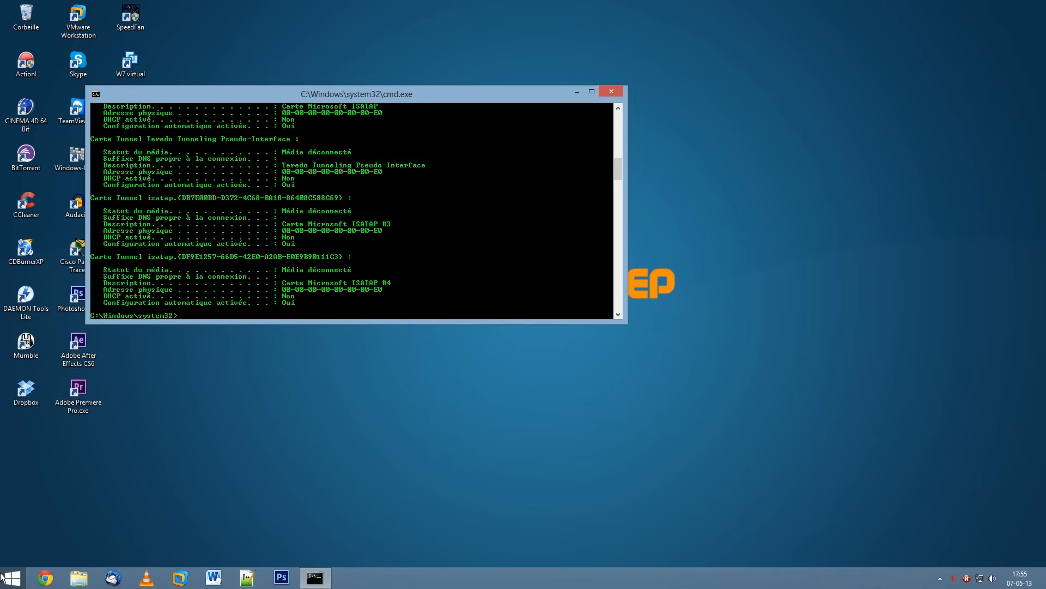
scroll(196, 252, "up", 10)
scroll(191, 254, "up", 10)
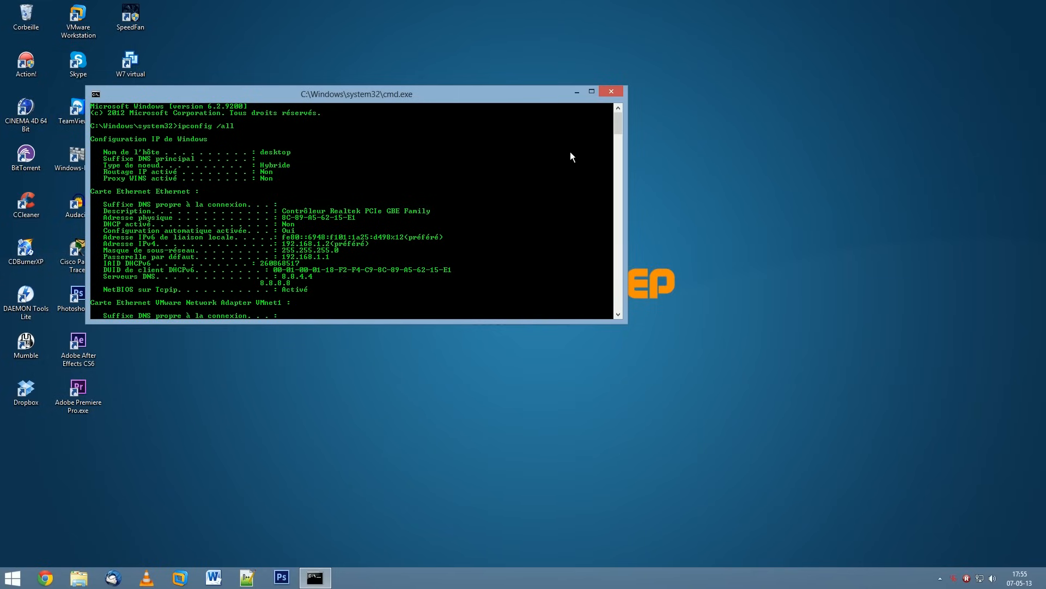
left_click(603, 92)
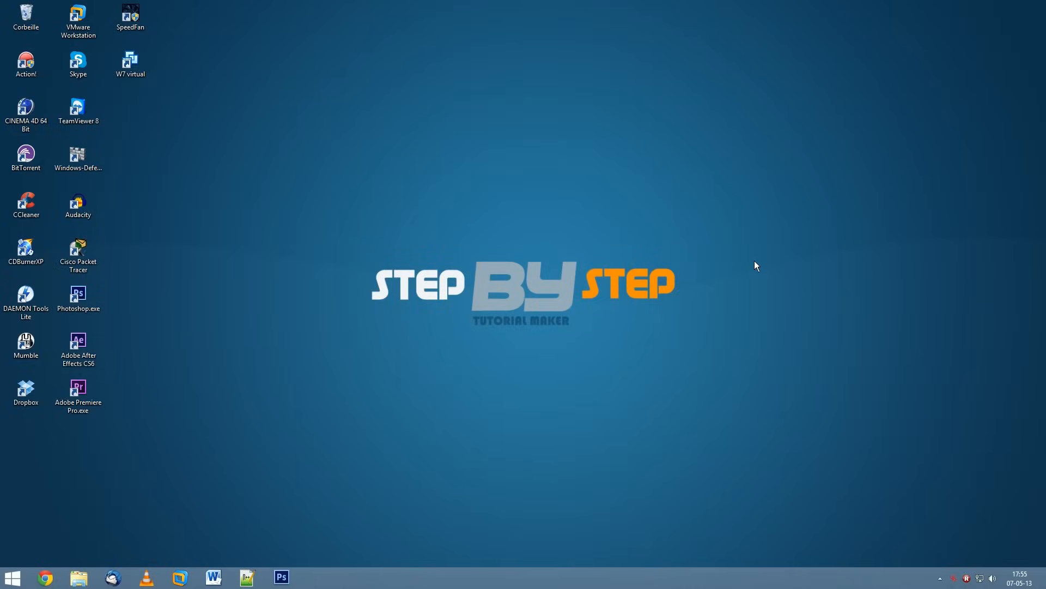